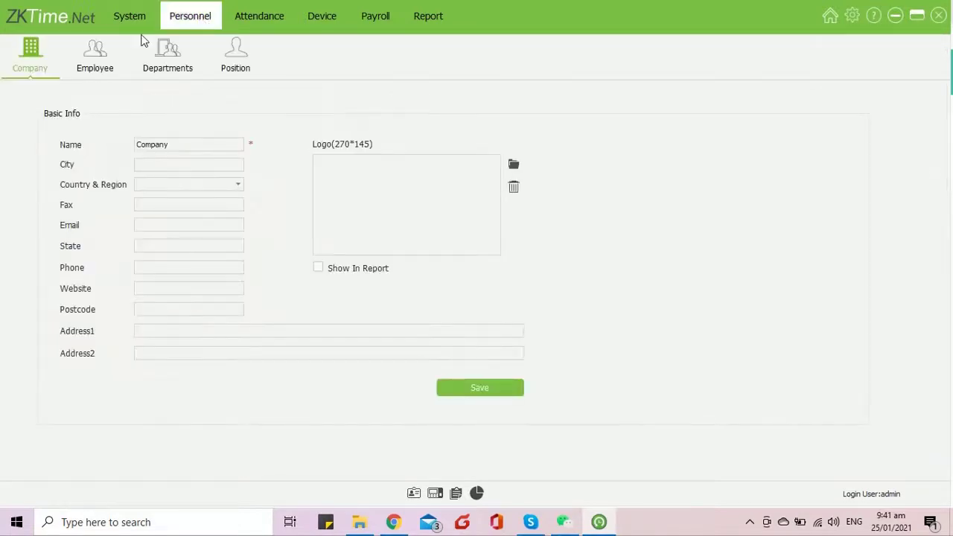
# Step: Review the employee list and search the report transactions of all employees in the company
pyautogui.click(93, 67)
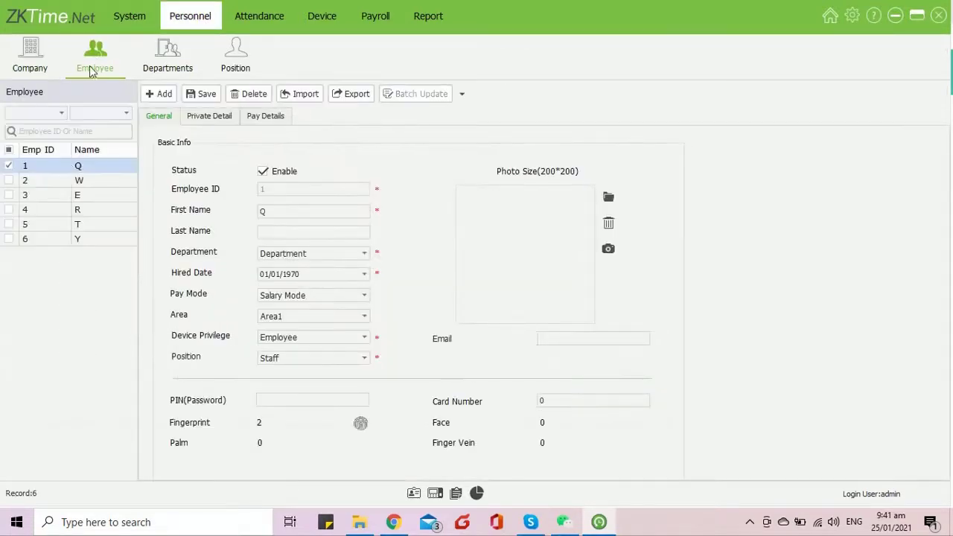
pyautogui.click(419, 23)
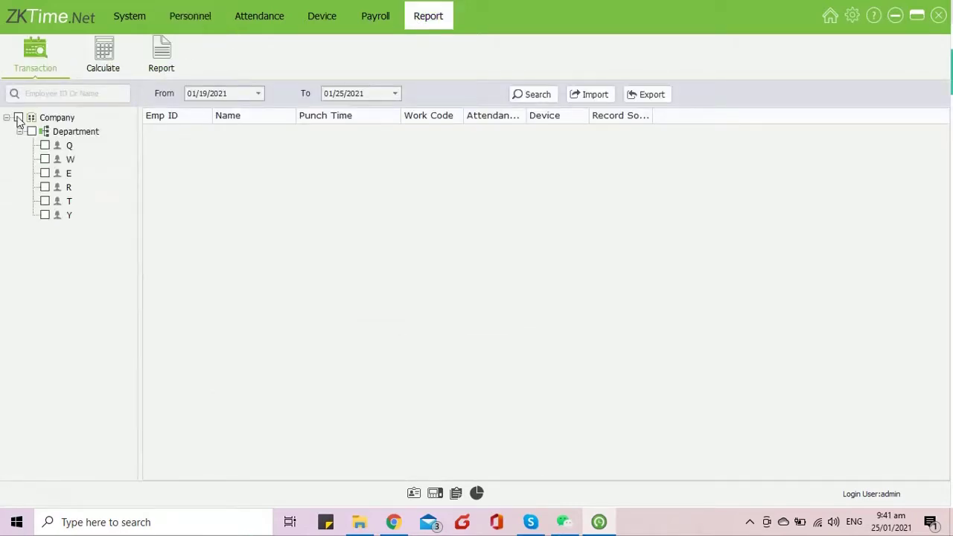
pyautogui.click(19, 118)
pyautogui.click(528, 97)
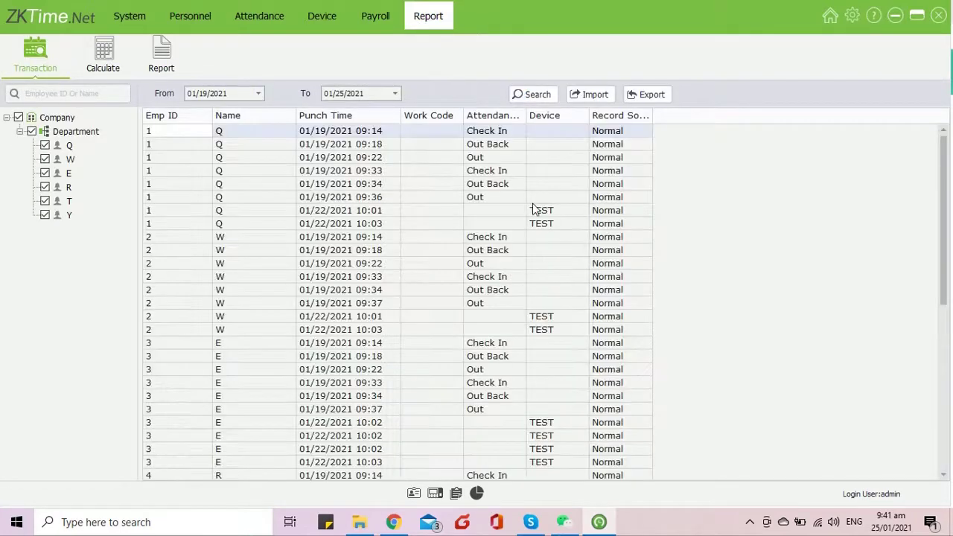
pyautogui.scroll(-7, 530, 210)
pyautogui.scroll(10, 530, 211)
# Step: Open the Backup Database dialog from the system's database settings
pyautogui.click(137, 23)
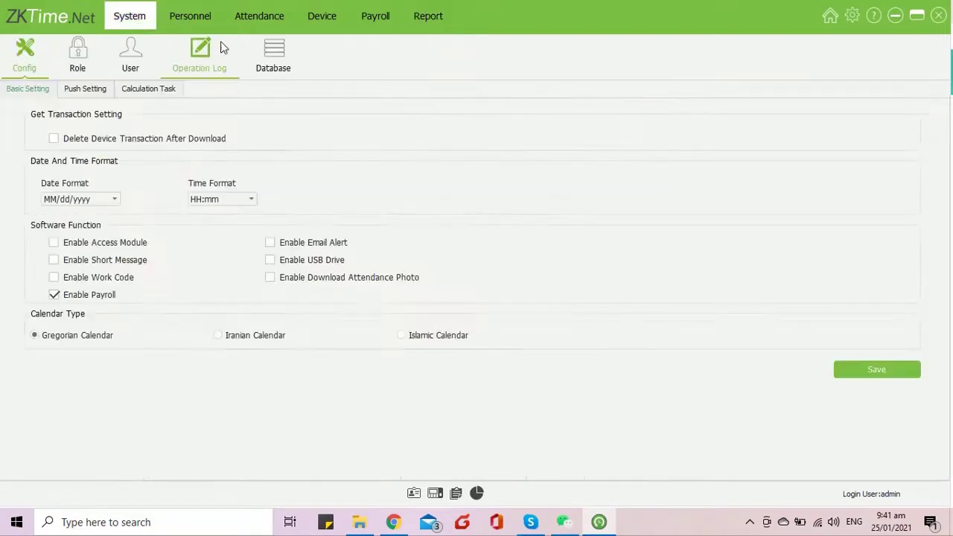
pyautogui.click(264, 52)
pyautogui.click(131, 140)
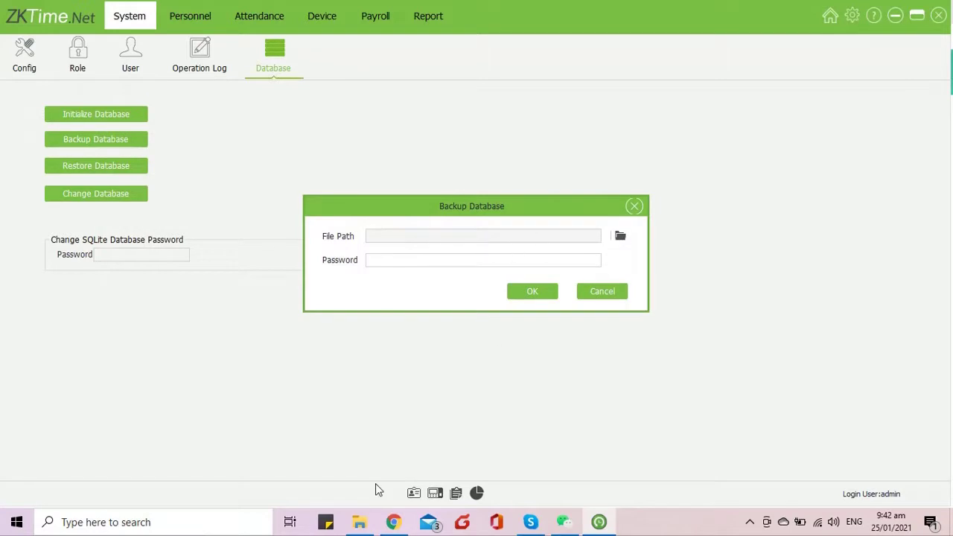
# Step: Switch to File Explorer, create a folder named ZKTimeNetBackup in the C: drive and open it
pyautogui.click(359, 522)
pyautogui.rightClick(750, 257)
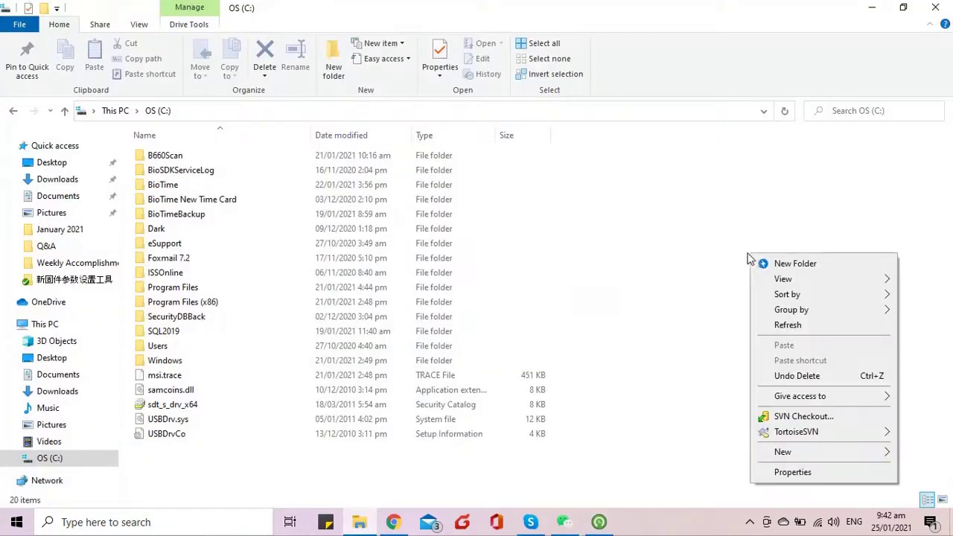
pyautogui.moveTo(802, 455)
pyautogui.click(723, 457)
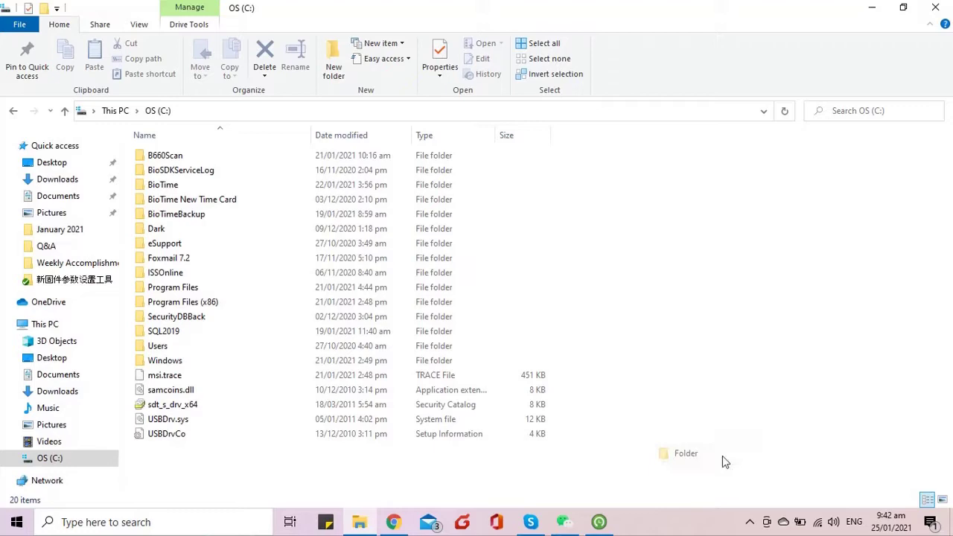
pyautogui.write('ZKTimeNetBackup')
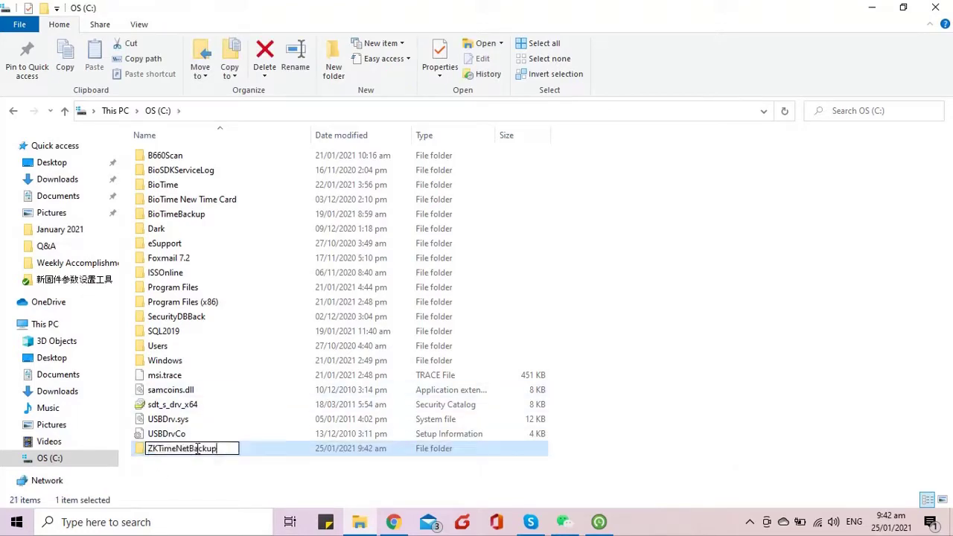
pyautogui.press('Return')
pyautogui.doubleClick(206, 452)
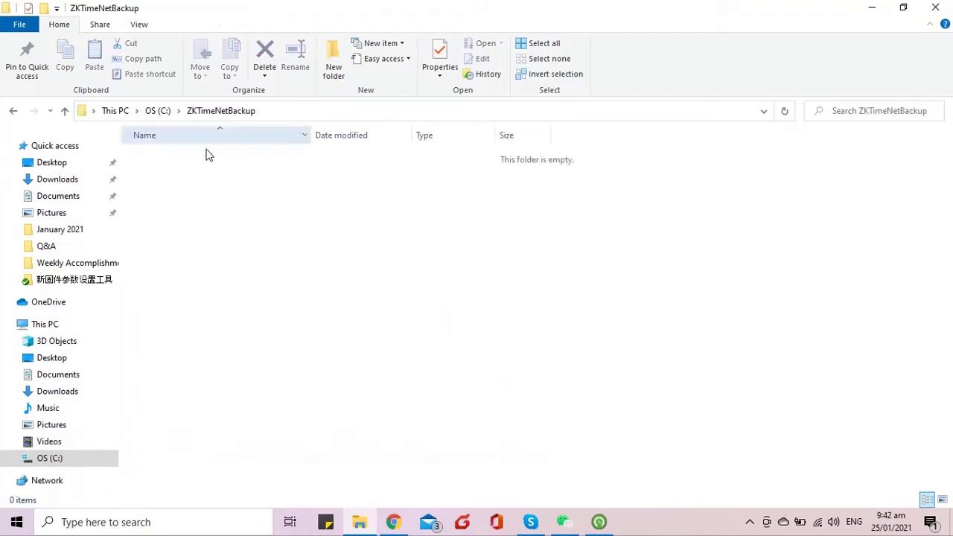
# Step: Back up the ZKTime.Net database as TESTBackup in C:\ZKTimeNetBackup without a password, and check the folder for the file
pyautogui.click(601, 530)
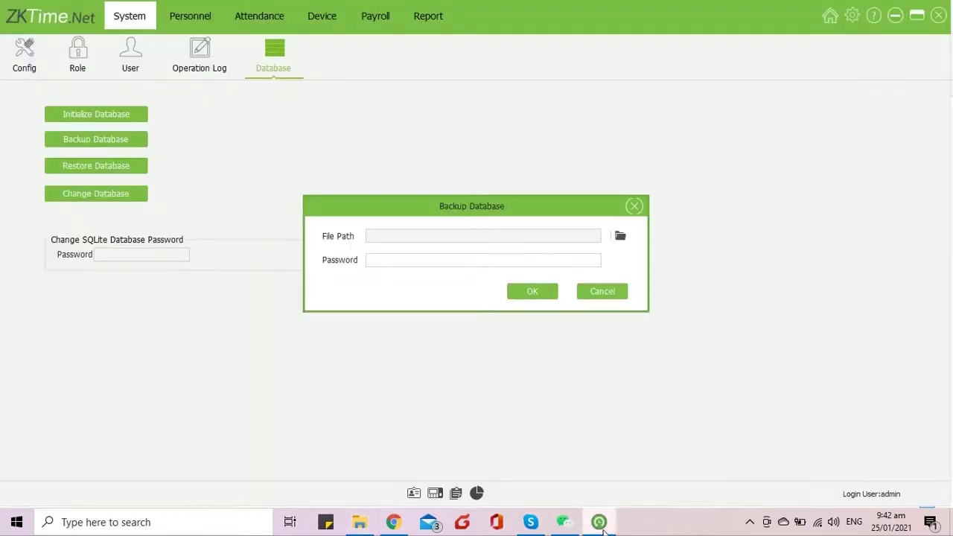
pyautogui.click(618, 238)
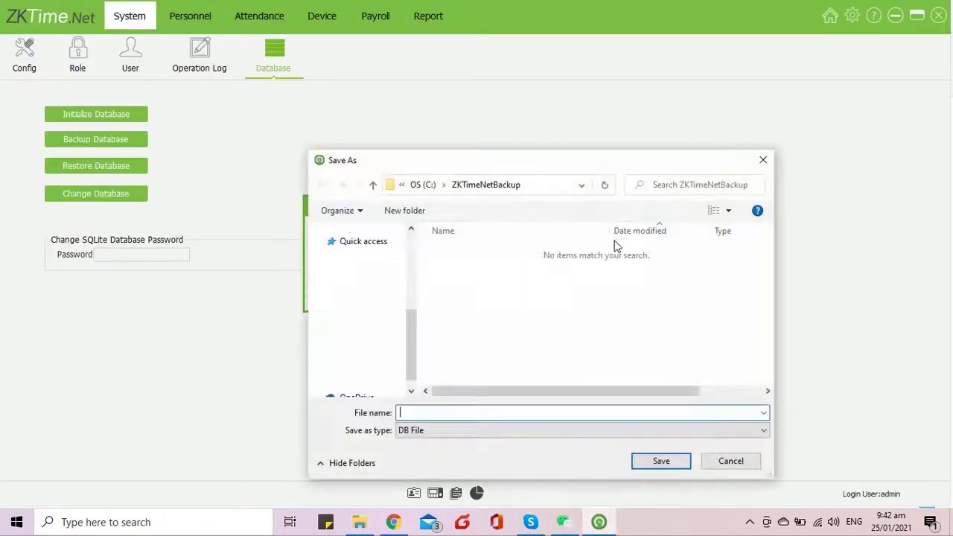
pyautogui.click(523, 412)
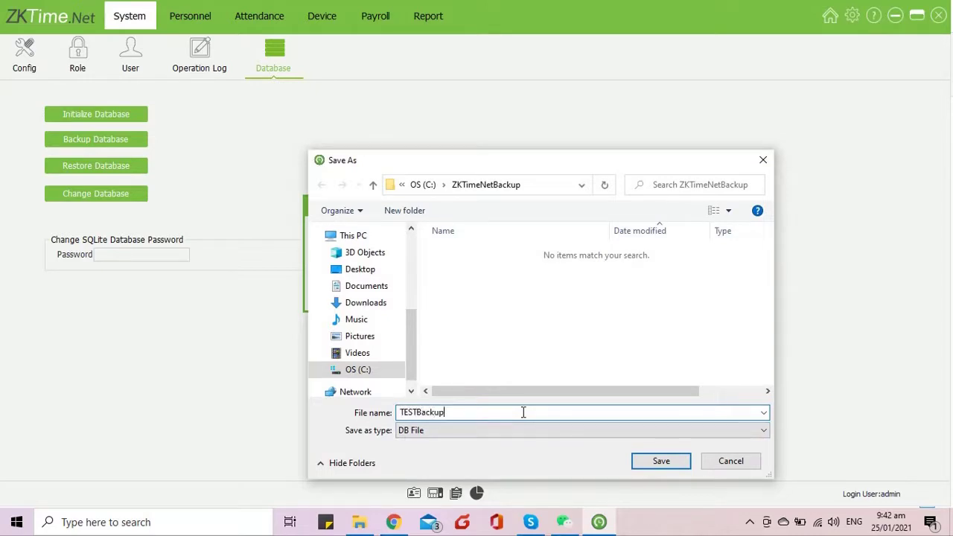
pyautogui.click(662, 463)
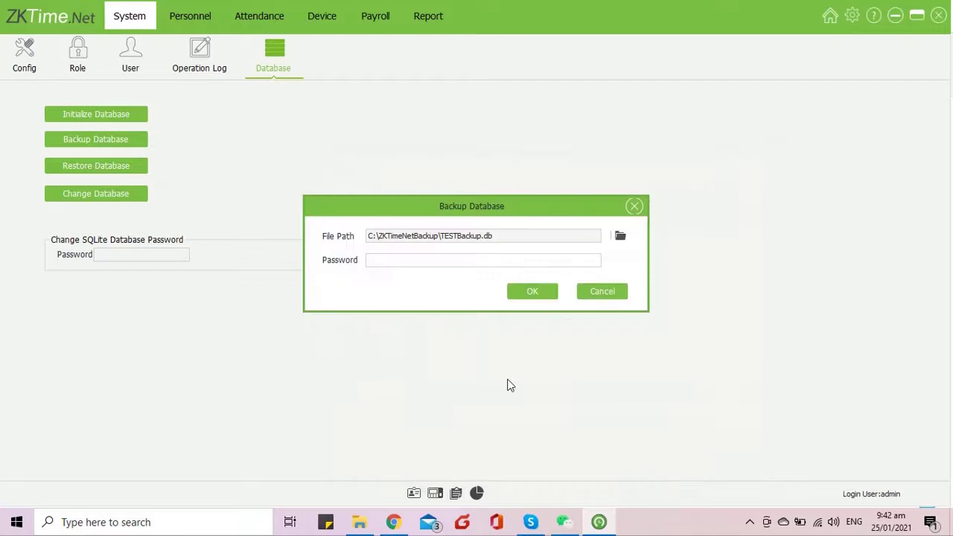
pyautogui.click(549, 291)
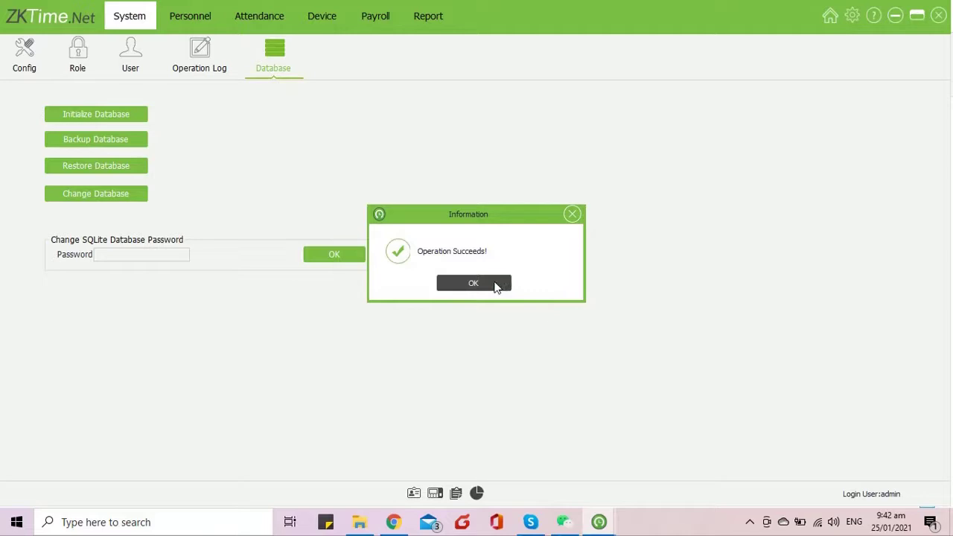
pyautogui.click(473, 283)
pyautogui.click(359, 522)
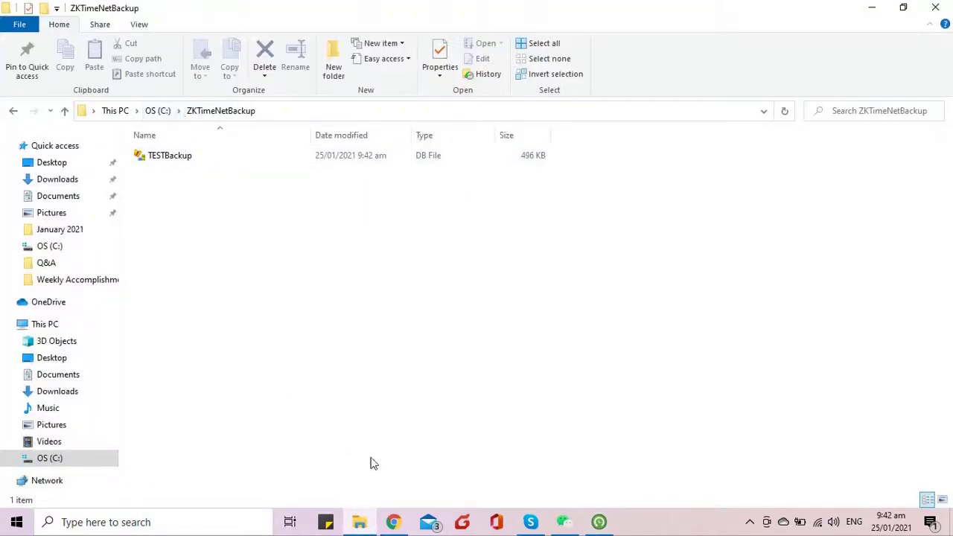
# Step: Switch to BioTime 8.0 in Chrome and view the personnel employee list
pyautogui.click(393, 522)
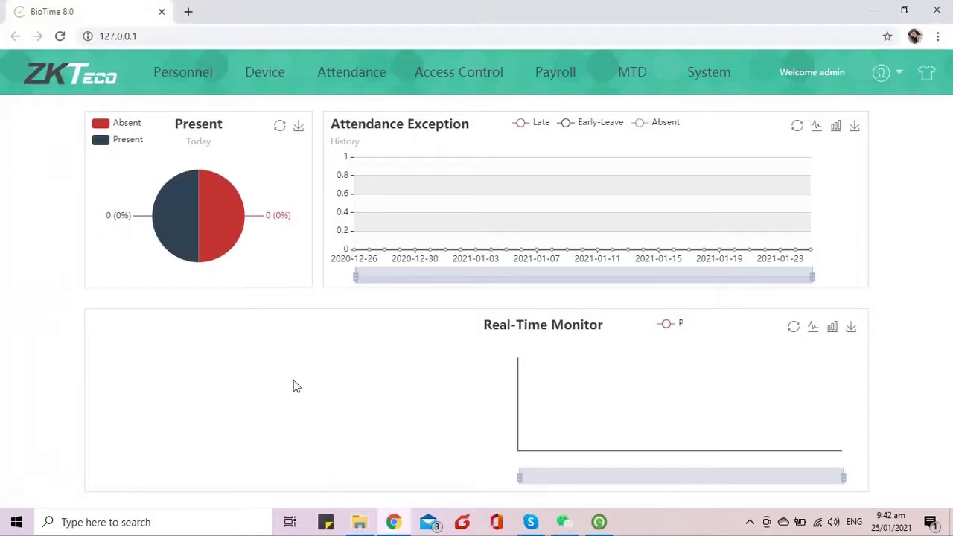
pyautogui.click(200, 81)
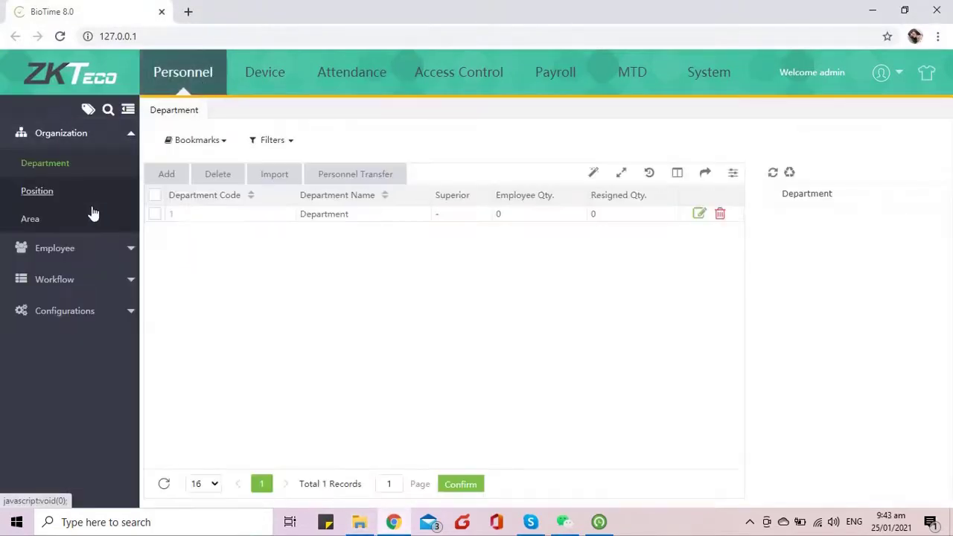
pyautogui.click(60, 248)
pyautogui.click(46, 198)
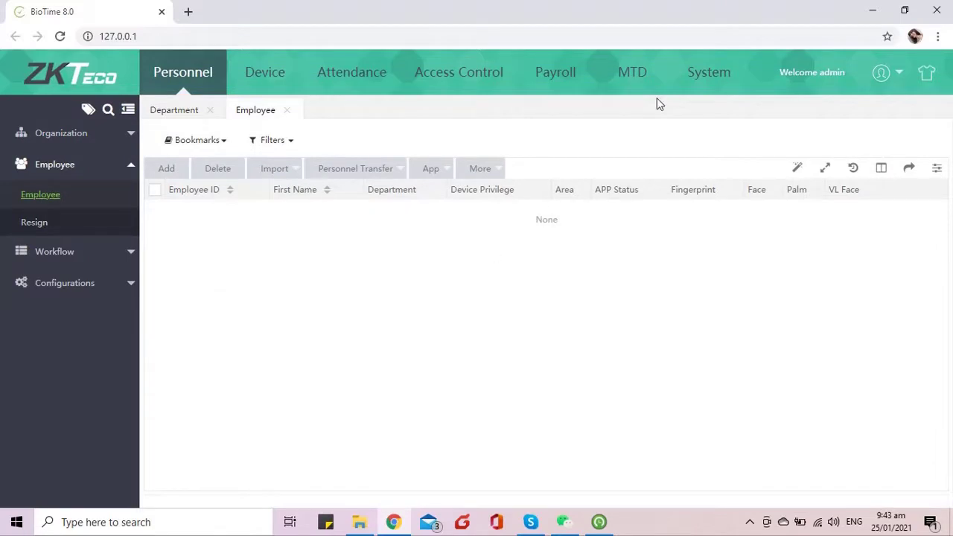
# Step: Open the system's database migration page and set the source to ZKTime.net3.0 with an SQLite database
pyautogui.click(725, 73)
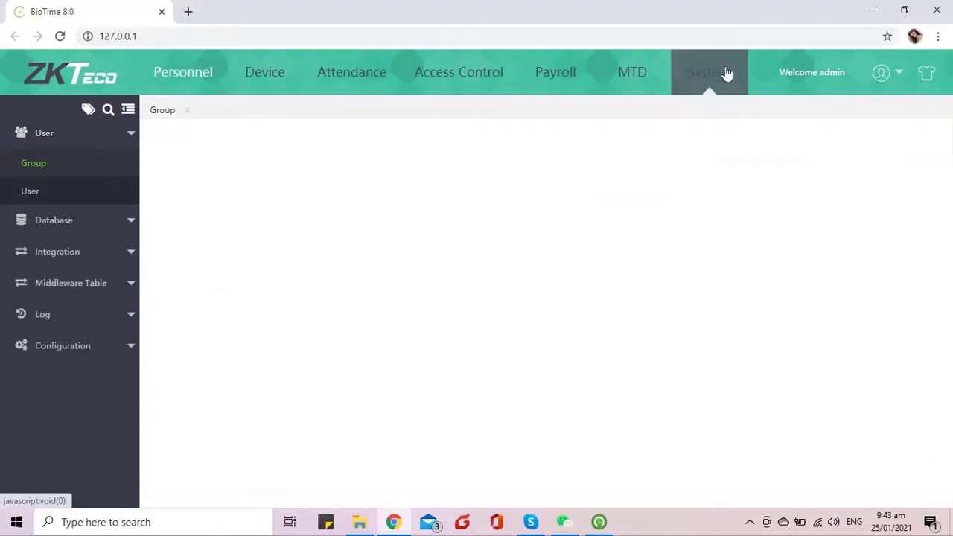
pyautogui.click(72, 220)
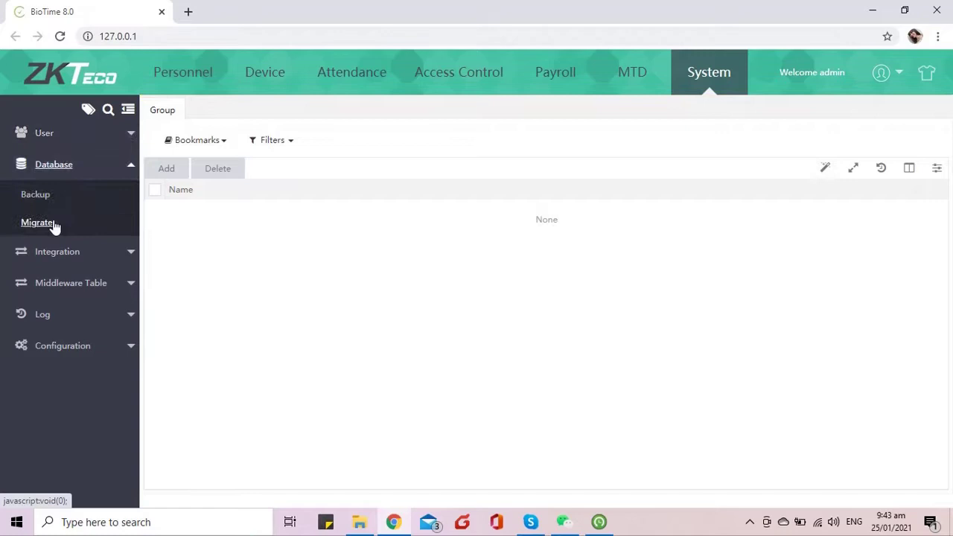
pyautogui.click(45, 225)
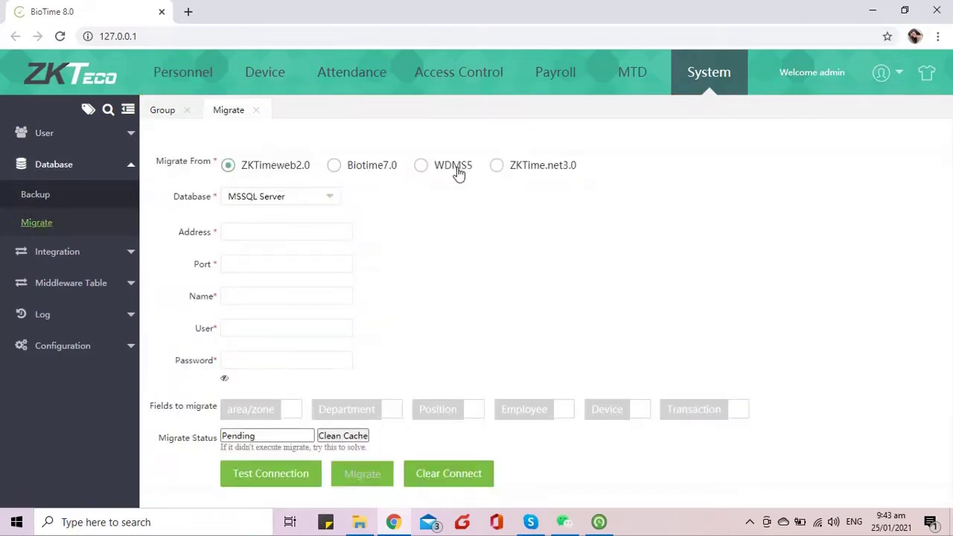
pyautogui.click(497, 167)
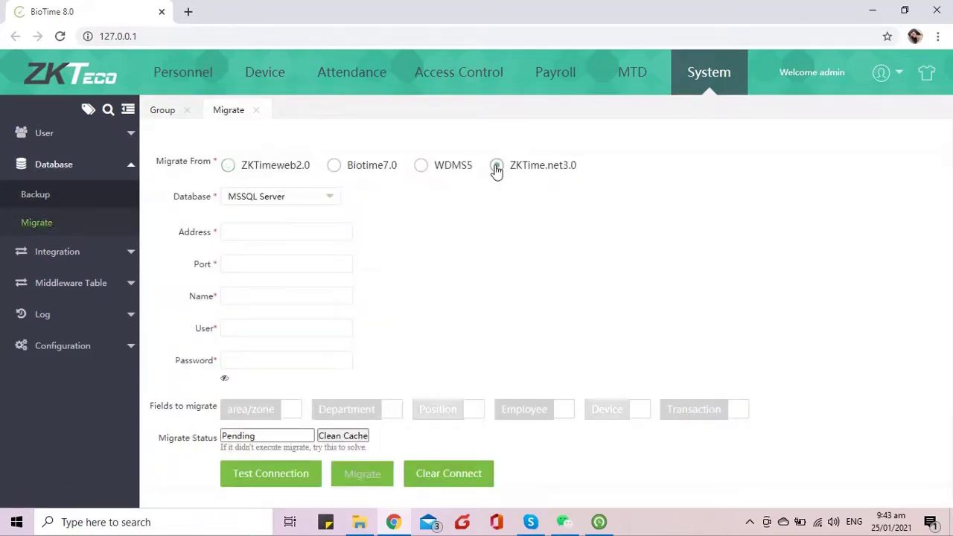
pyautogui.click(315, 200)
pyautogui.click(271, 287)
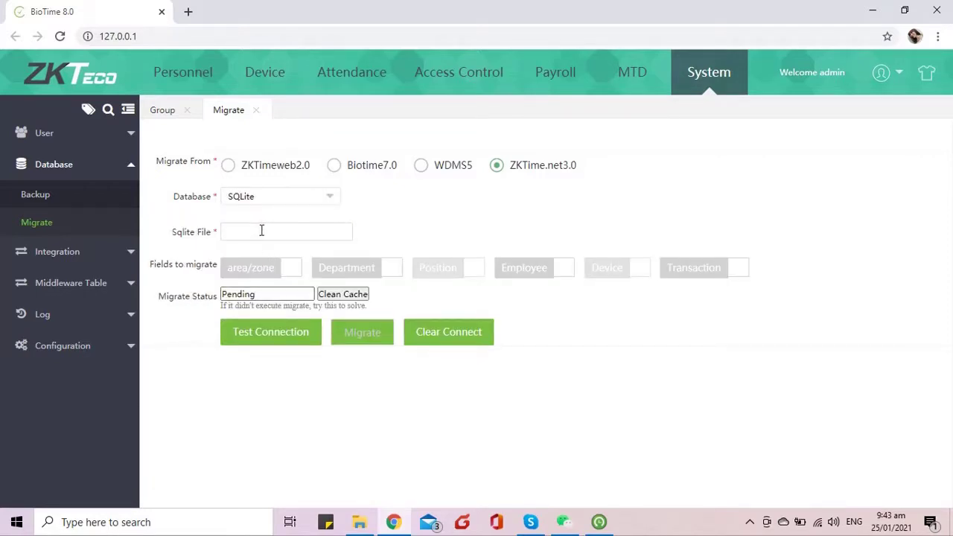
# Step: Copy the backup folder's path from File Explorer and enter C:\ZKTimeNetBackup\ as the Sqlite File path in BioTime
pyautogui.click(360, 522)
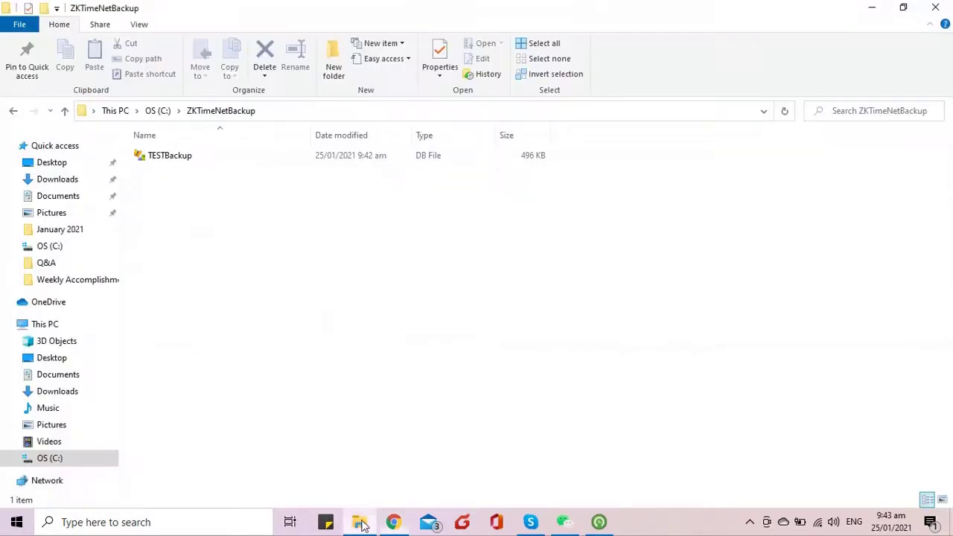
pyautogui.click(289, 112)
pyautogui.rightClick(289, 110)
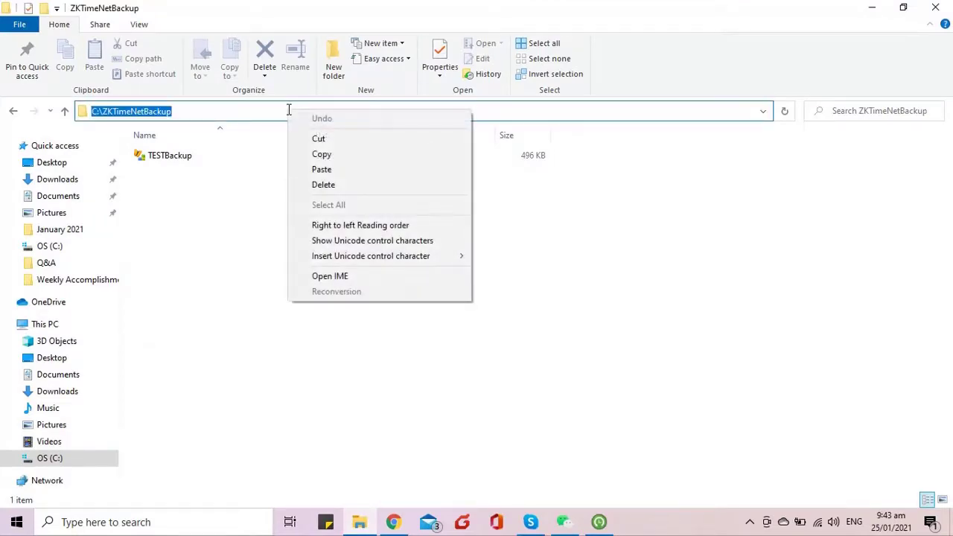
pyautogui.click(325, 155)
pyautogui.click(394, 522)
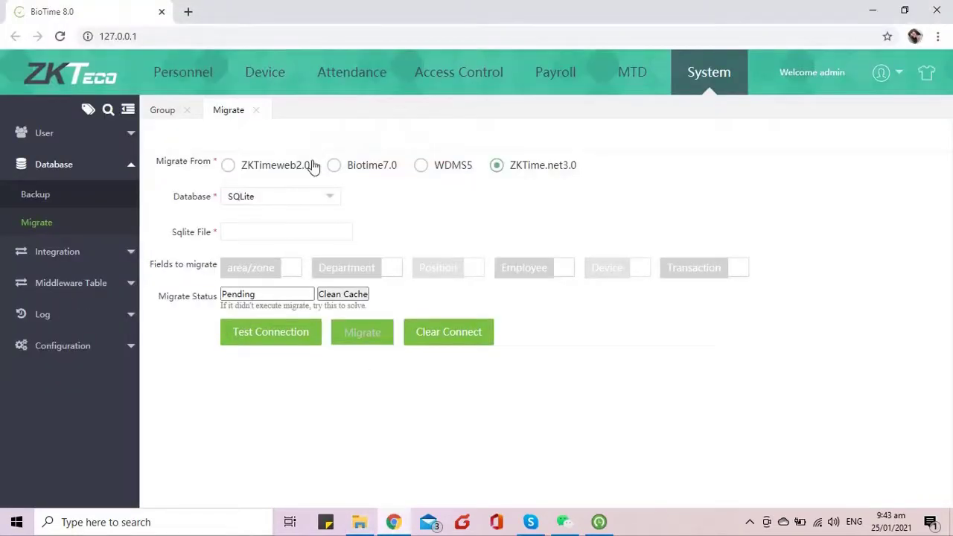
pyautogui.rightClick(295, 231)
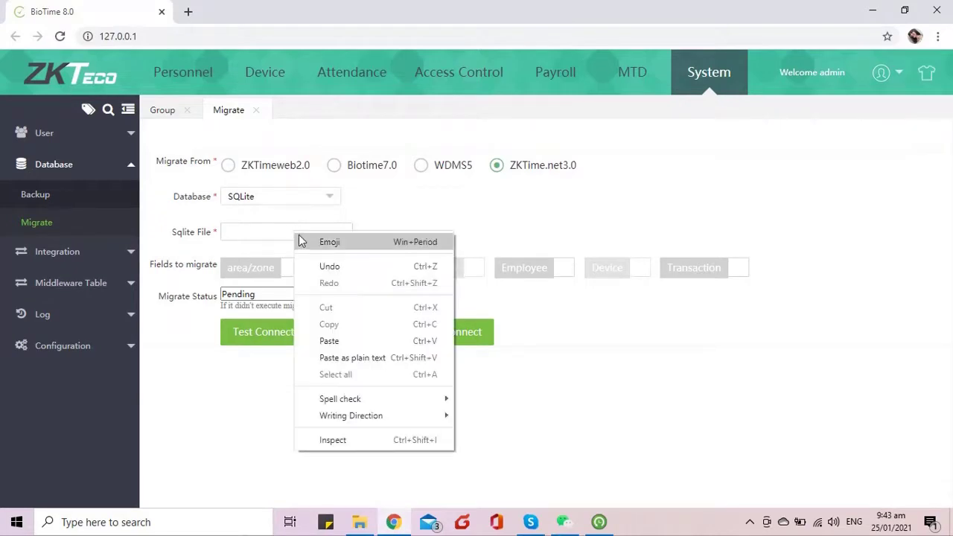
pyautogui.click(332, 340)
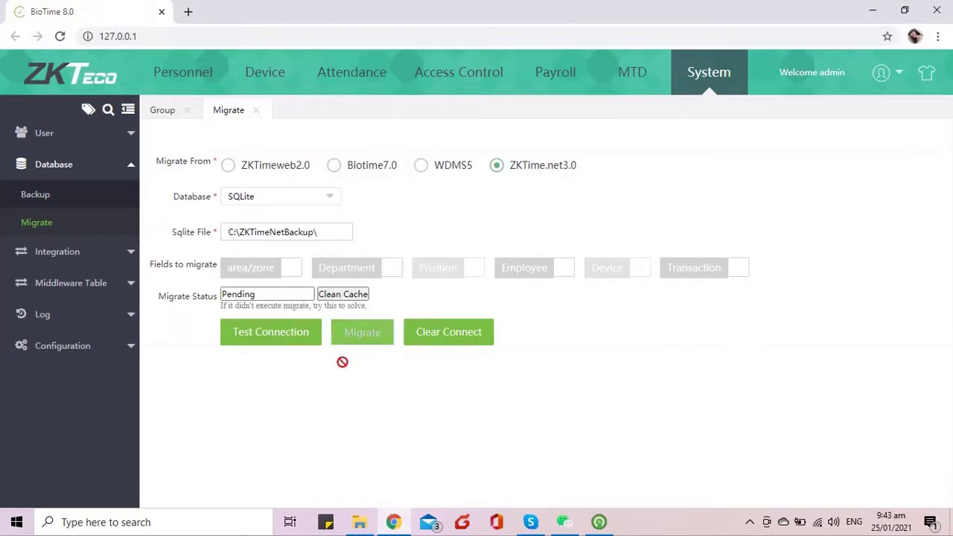
# Step: Switch to File Explorer and look up the TESTBackup file's full name and extension in its property details
pyautogui.click(359, 522)
pyautogui.doubleClick(335, 156)
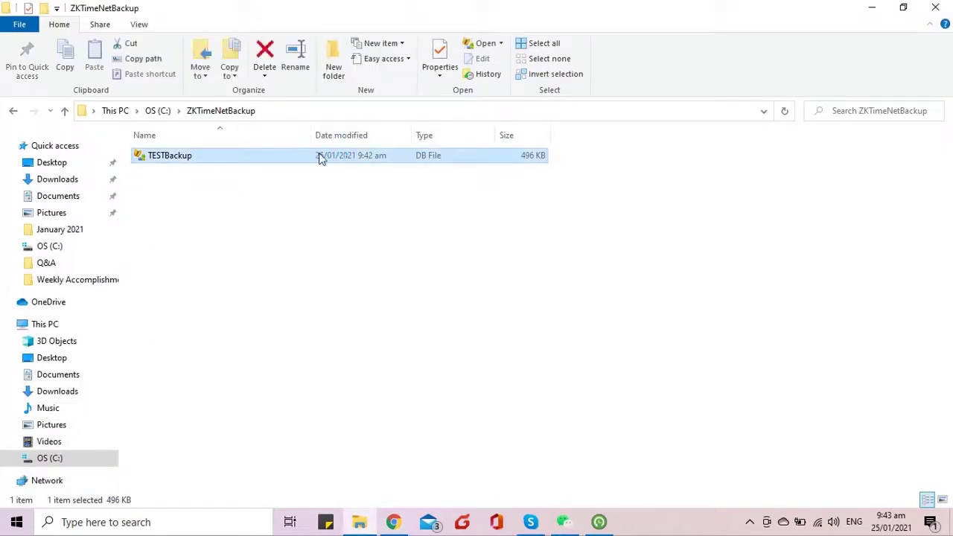
pyautogui.rightClick(320, 157)
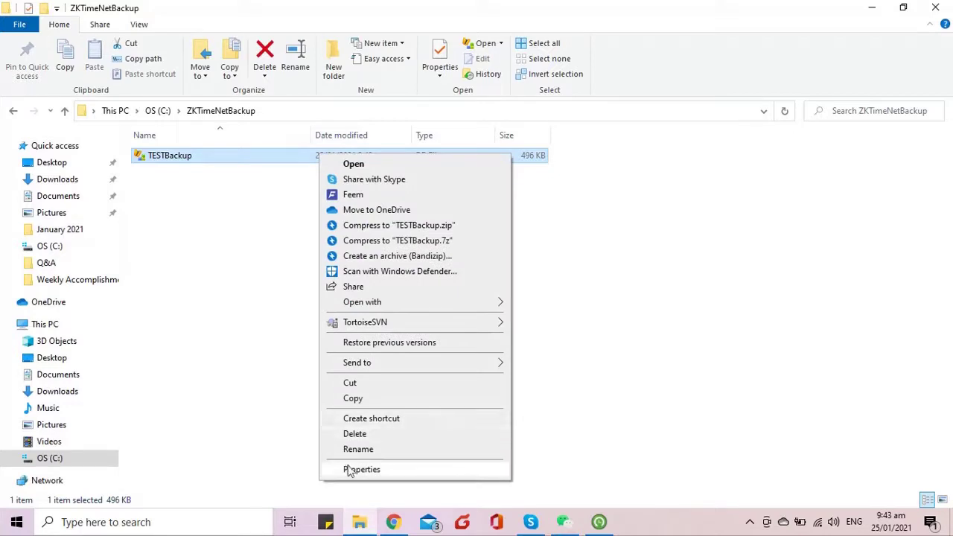
pyautogui.click(350, 471)
pyautogui.click(414, 181)
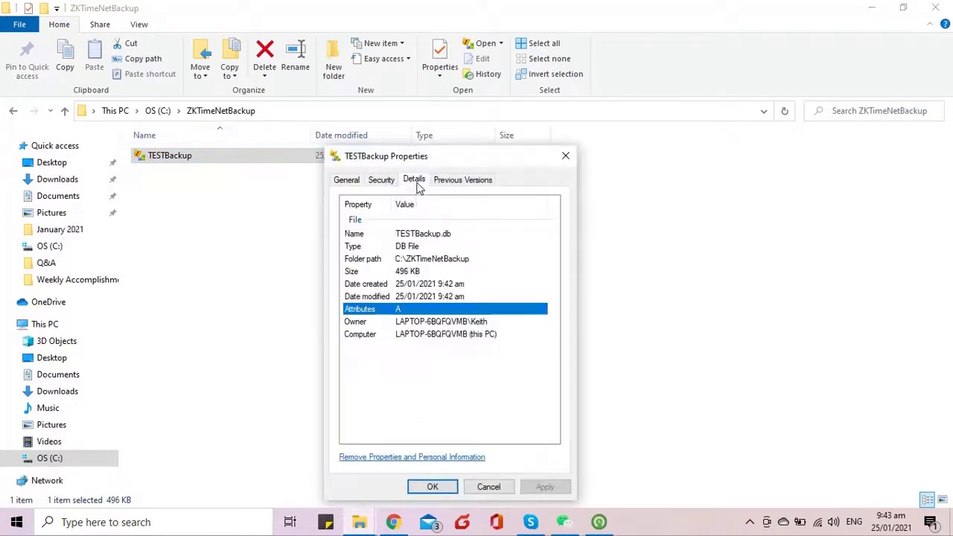
pyautogui.click(434, 236)
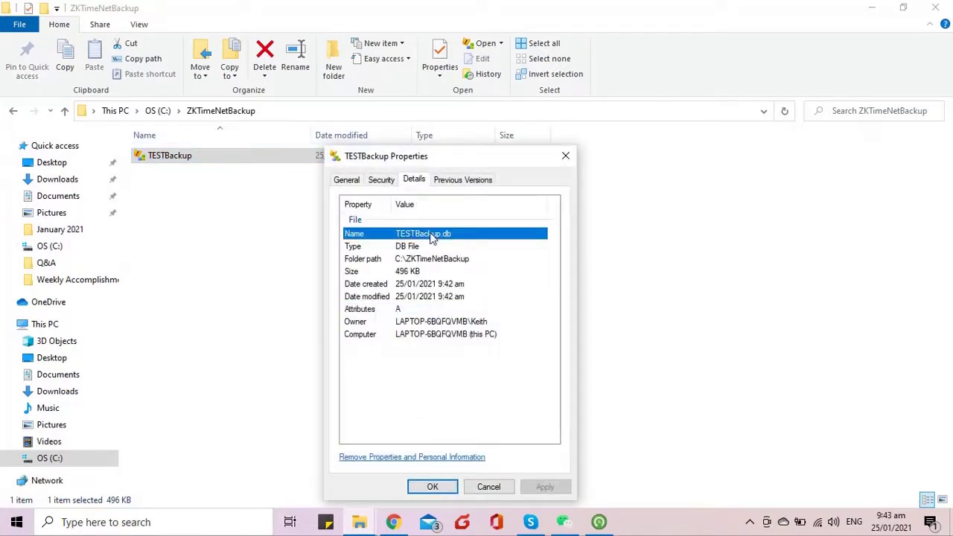
# Step: Return to BioTime and complete the Sqlite File path with the file name TESTBackup.db
pyautogui.click(392, 523)
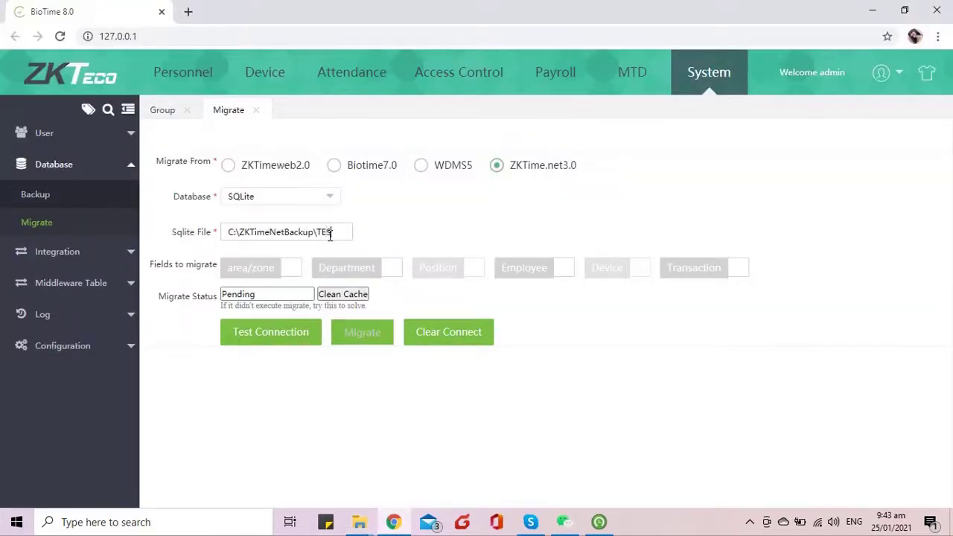
pyautogui.write('ckup')
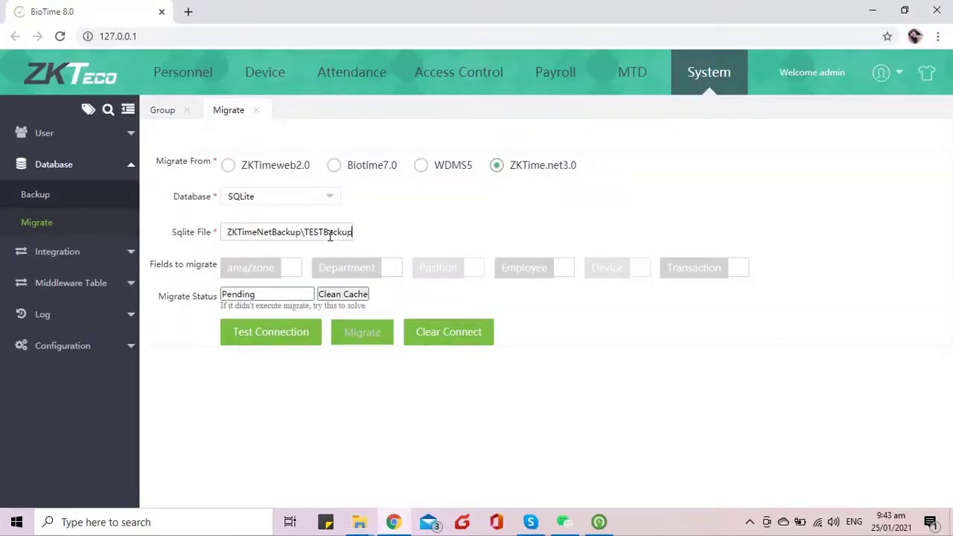
pyautogui.write('.db')
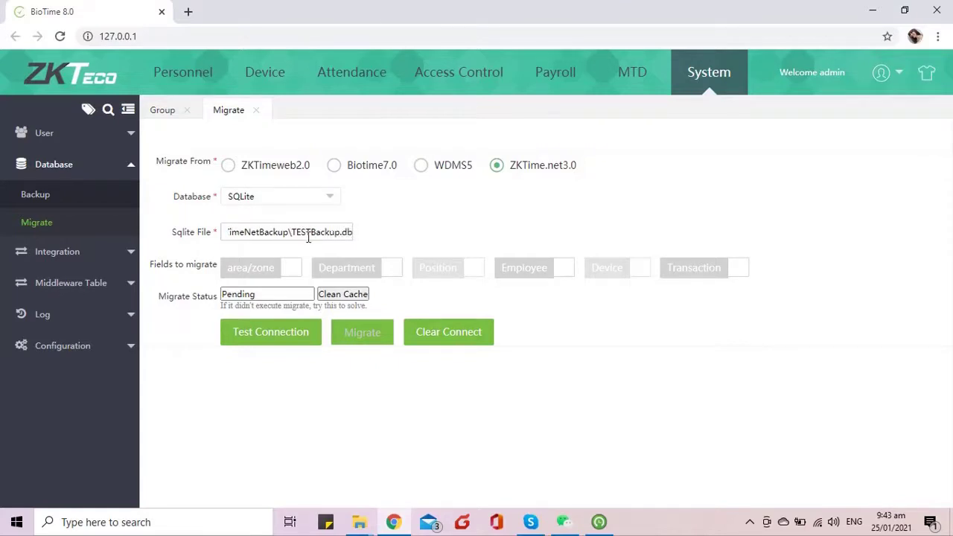
# Step: Choose area/zone, Department, Employee and Transaction as the fields to migrate
pyautogui.click(289, 270)
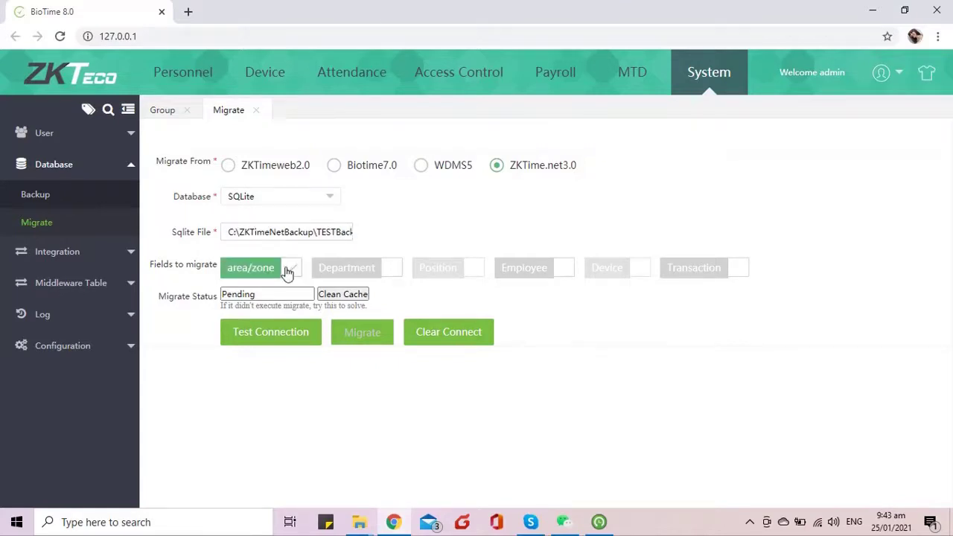
pyautogui.click(389, 271)
pyautogui.click(530, 274)
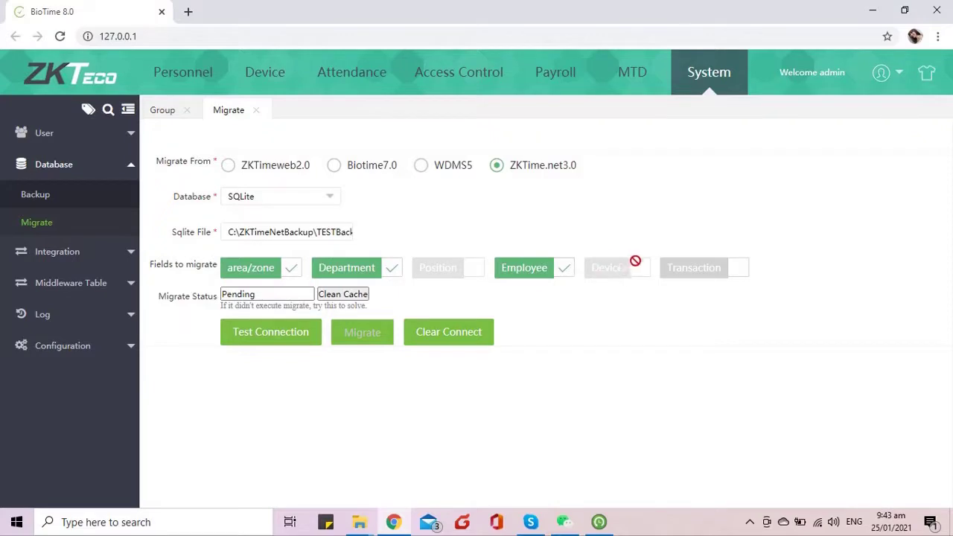
pyautogui.click(696, 269)
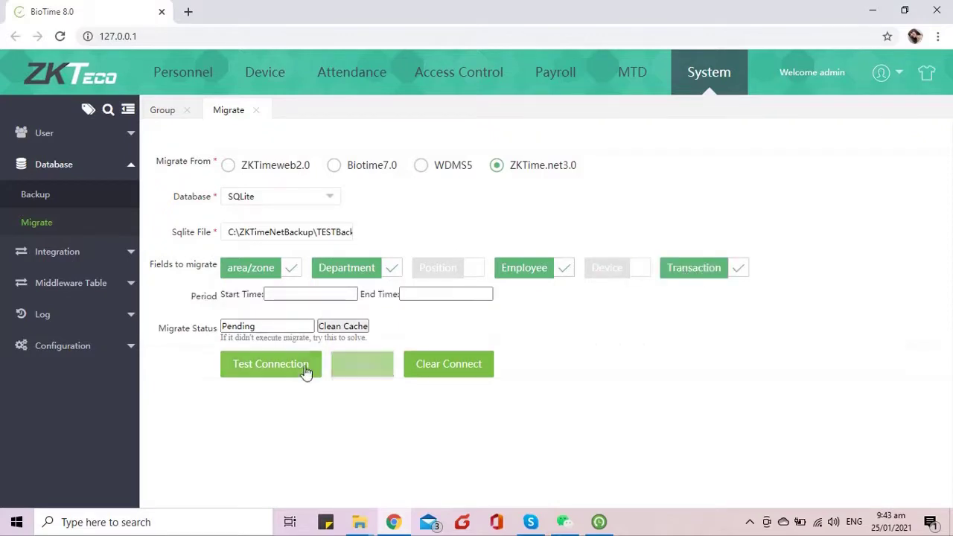
# Step: Test the connection to the SQLite backup and start the migration
pyautogui.click(298, 370)
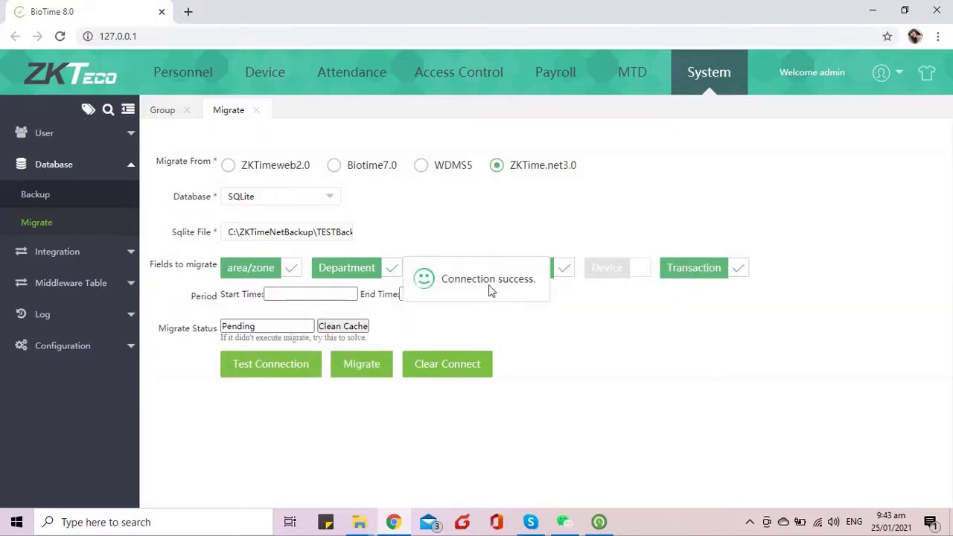
pyautogui.click(375, 365)
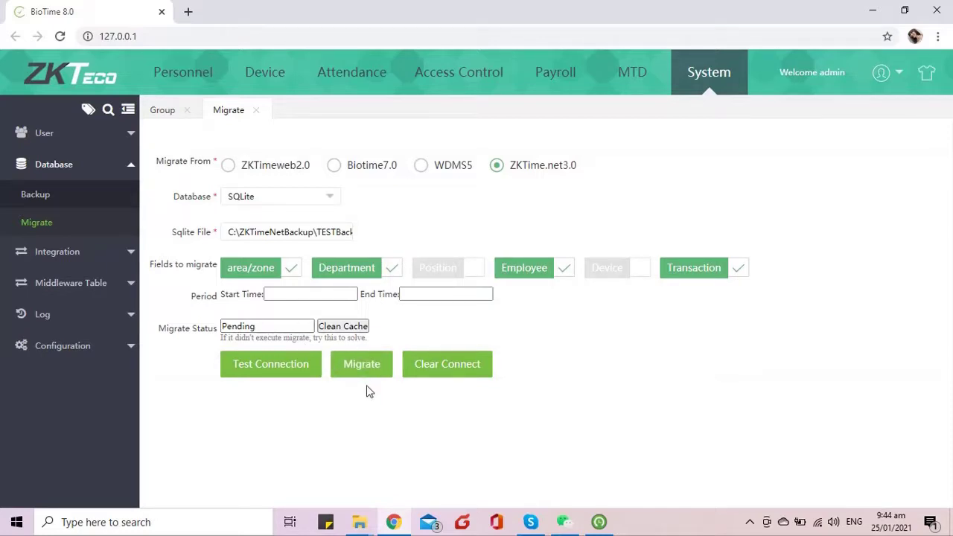
# Step: Open the personnel employee list to check the migrated employees
pyautogui.click(195, 71)
pyautogui.click(56, 246)
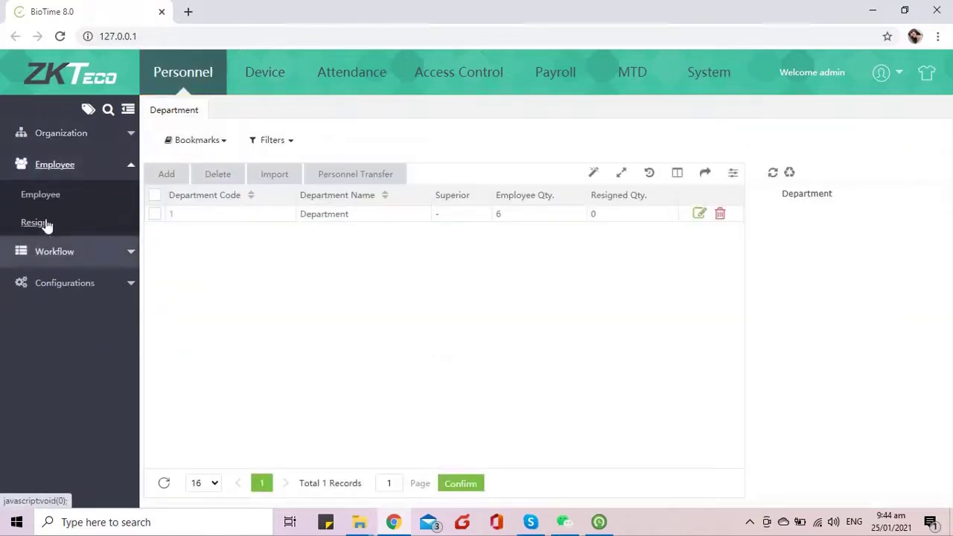
pyautogui.click(42, 196)
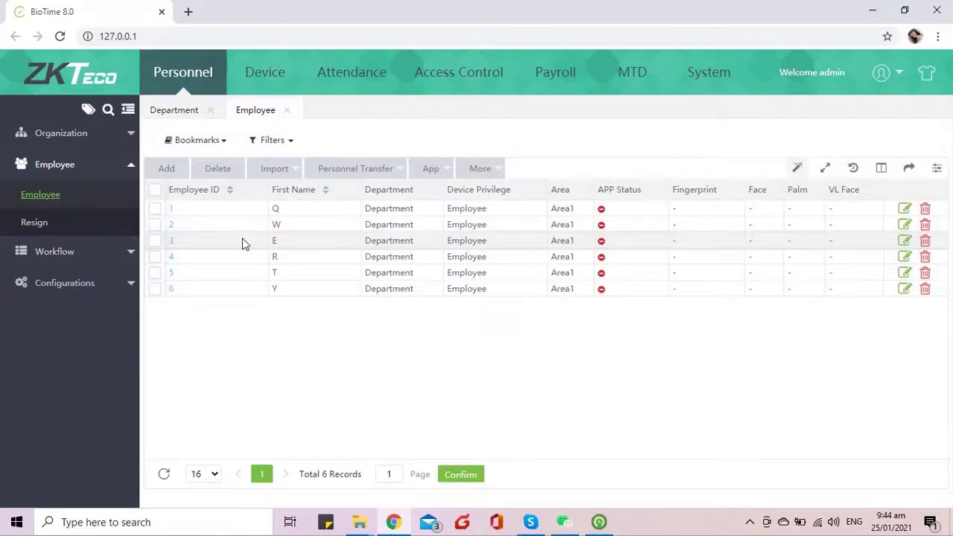
# Step: Return to the system's database migration page and check the migrate status
pyautogui.click(718, 83)
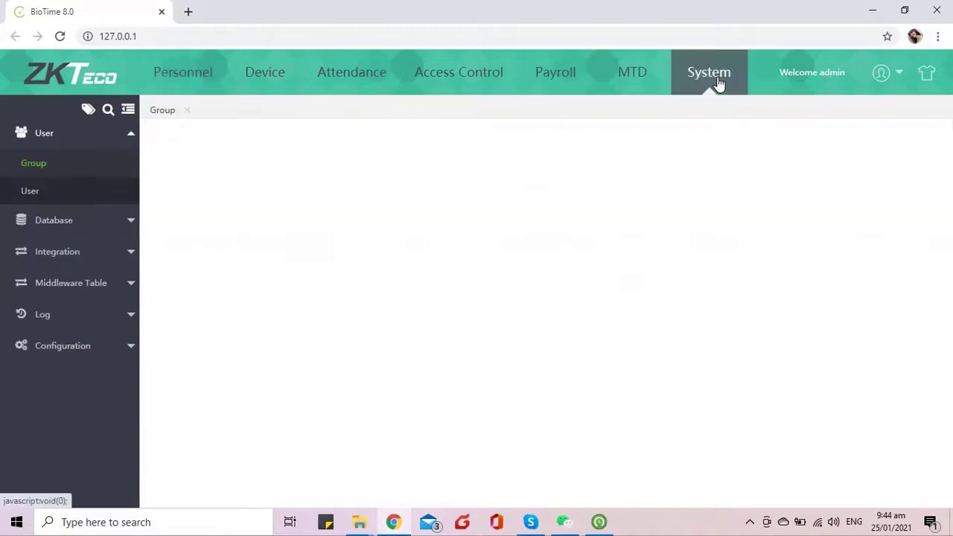
pyautogui.click(65, 225)
pyautogui.click(52, 223)
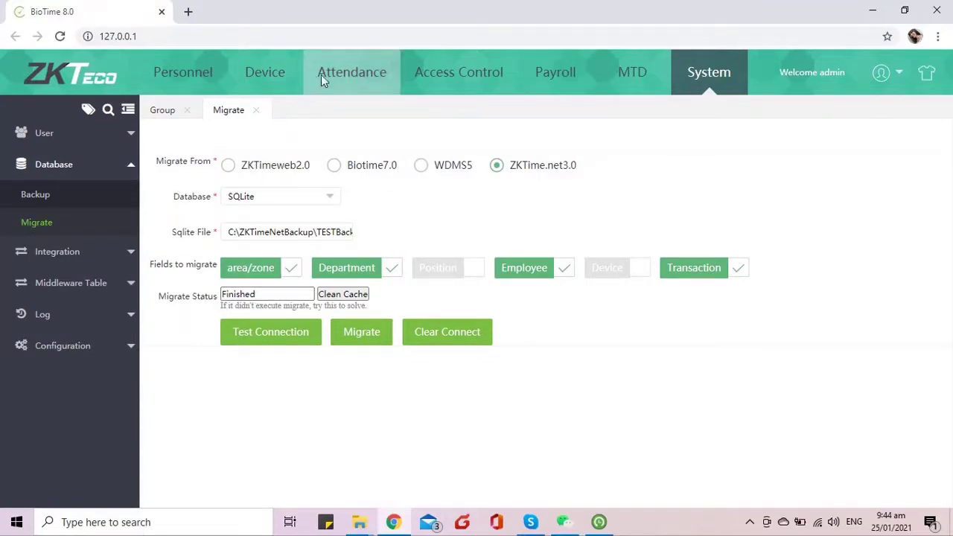
# Step: Run the attendance calculation for all employees of Department for the period 2021-01-01 to 2021-01-25
pyautogui.click(340, 78)
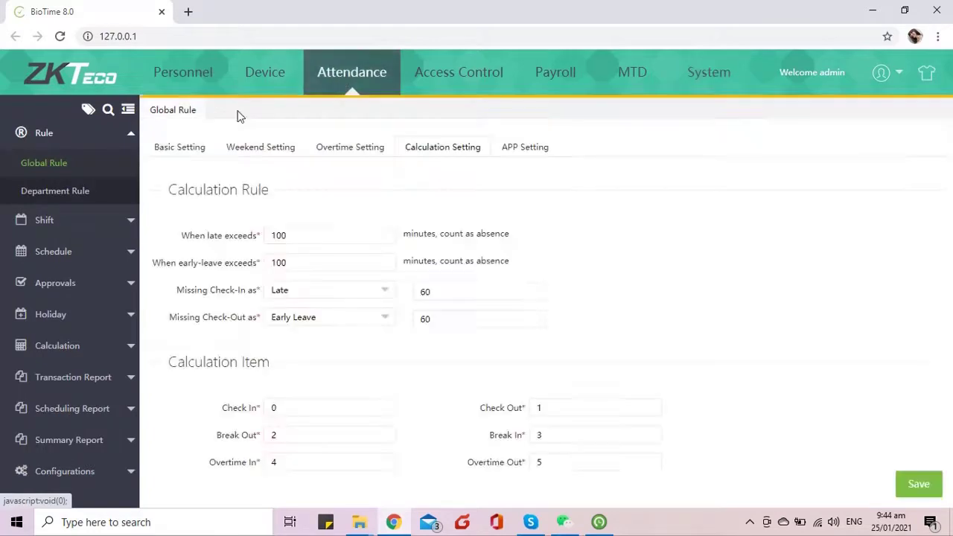
pyautogui.click(65, 341)
pyautogui.click(43, 319)
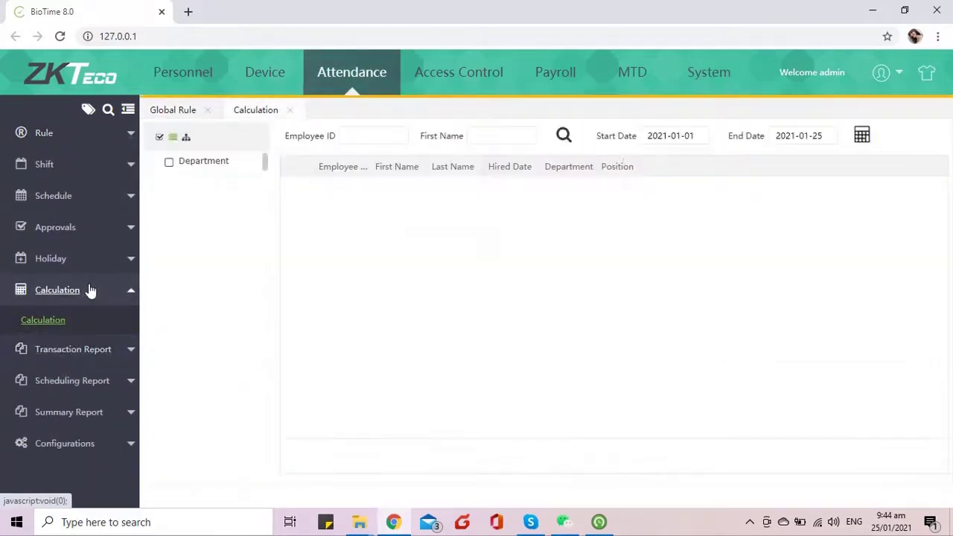
pyautogui.click(185, 165)
pyautogui.click(297, 167)
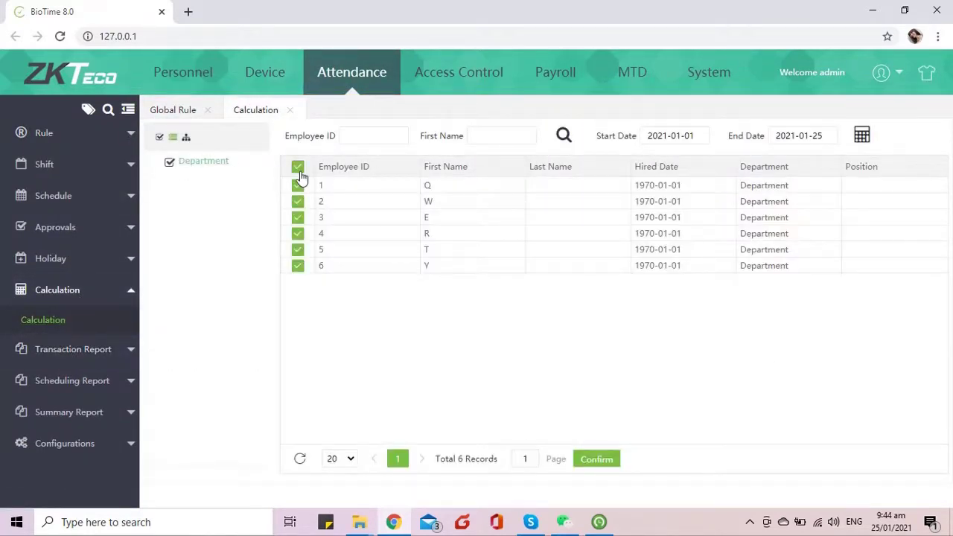
pyautogui.click(862, 135)
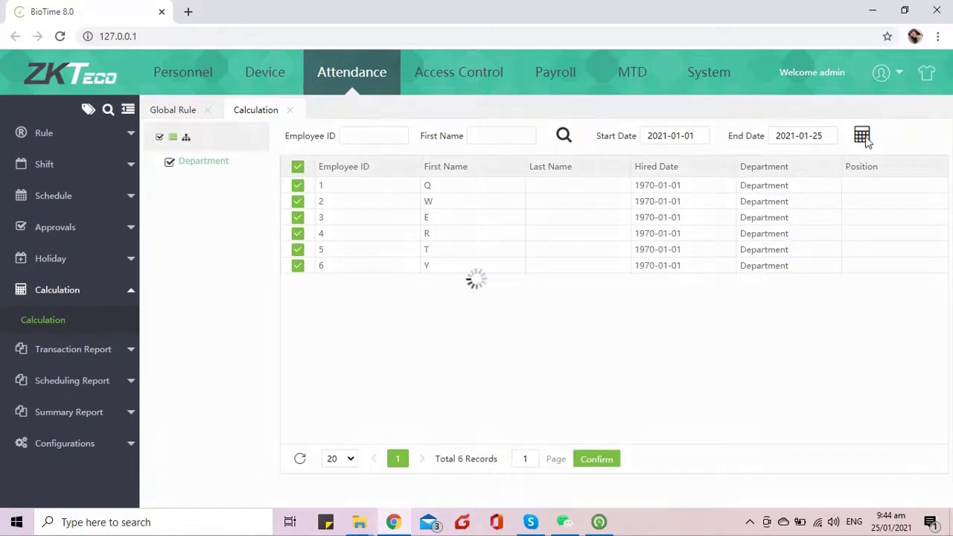
# Step: Open the attendance Transaction report for Department and look through the migrated punch records
pyautogui.click(101, 349)
pyautogui.click(64, 357)
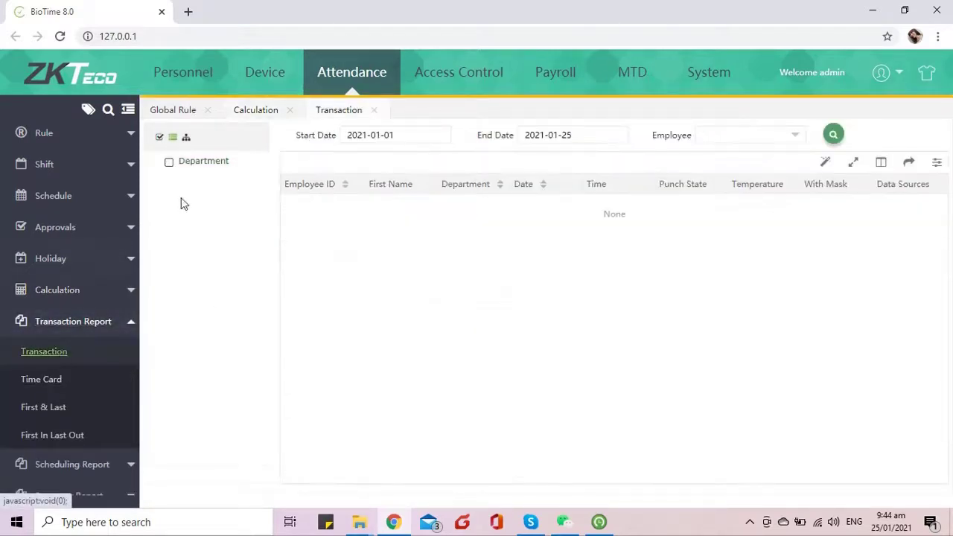
pyautogui.click(198, 166)
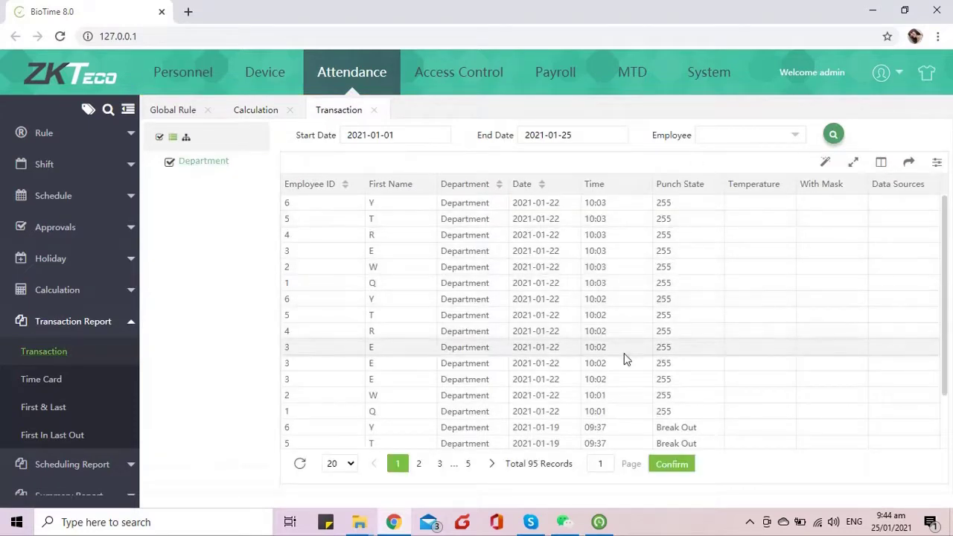
pyautogui.scroll(-2, 627, 358)
# Step: Open the Time Card report for Department and review each employee's daily punch times
pyautogui.click(41, 379)
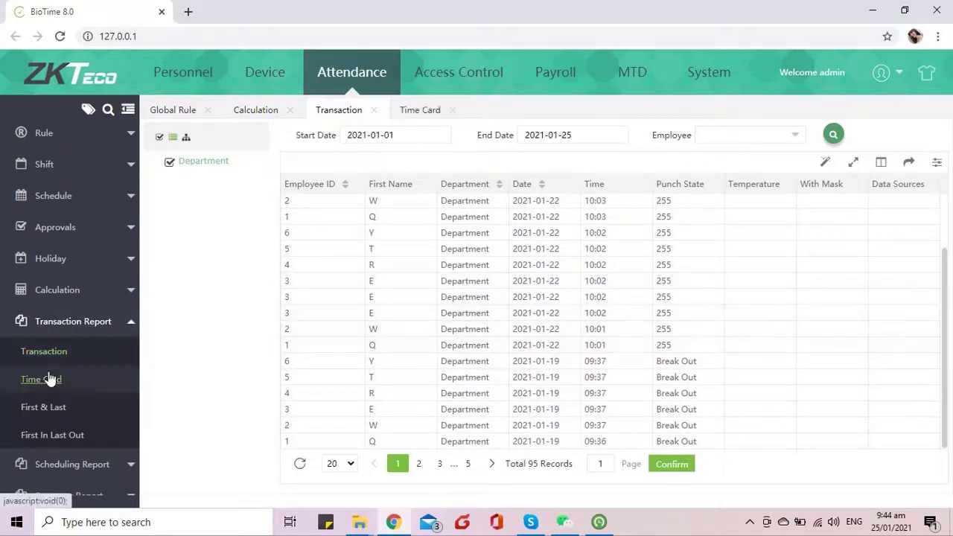
pyautogui.click(188, 165)
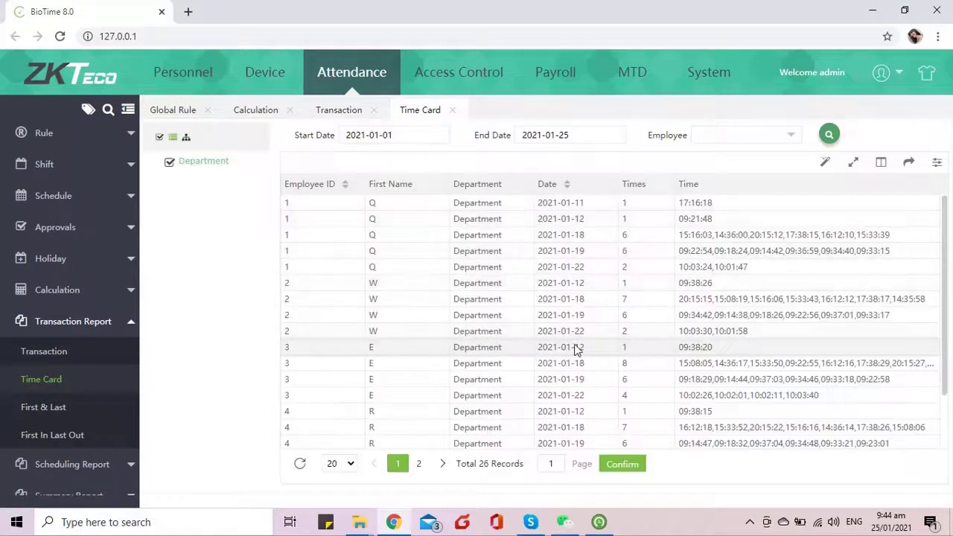
pyautogui.scroll(-2, 587, 346)
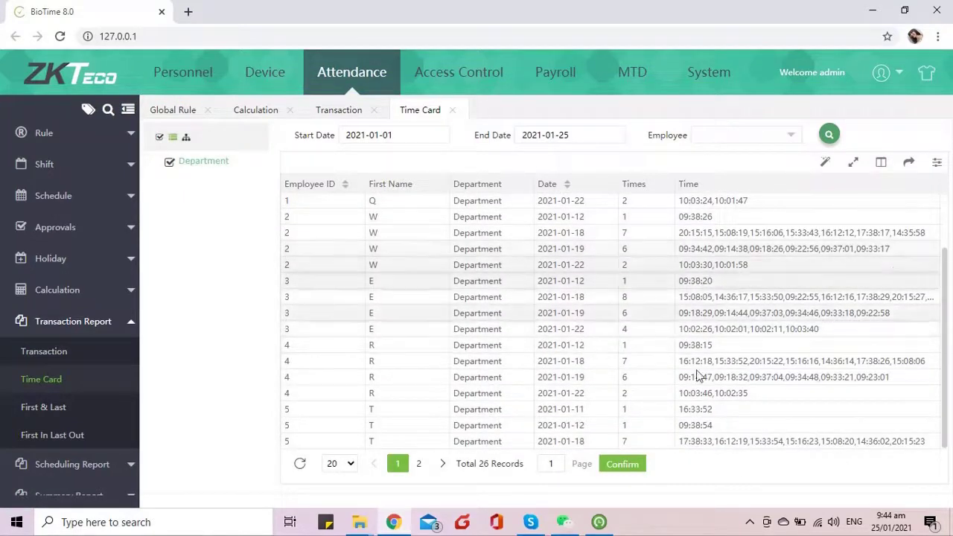